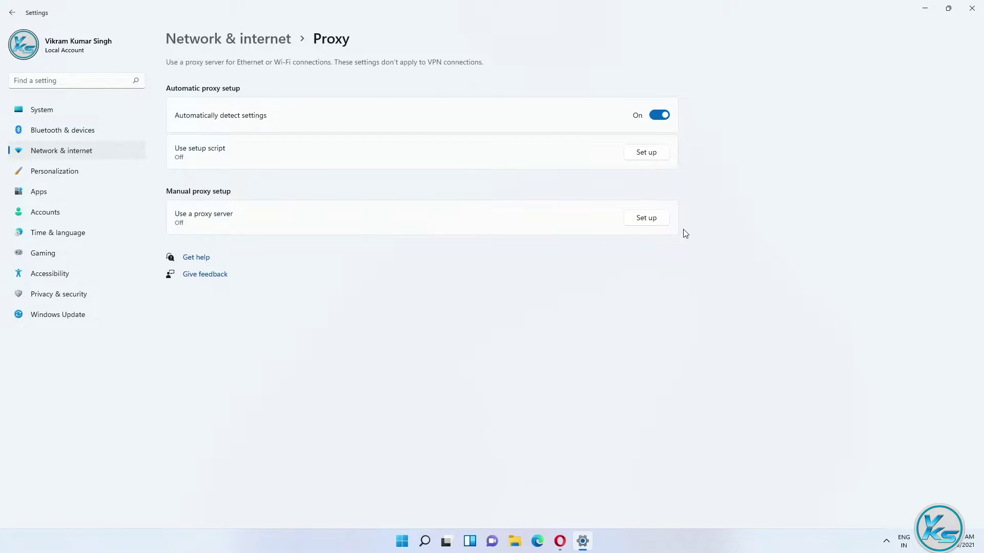
- Close the proxy settings and open Control Panel with its items viewed by Category
{"action": "left_click", "coordinate": [972, 7]}
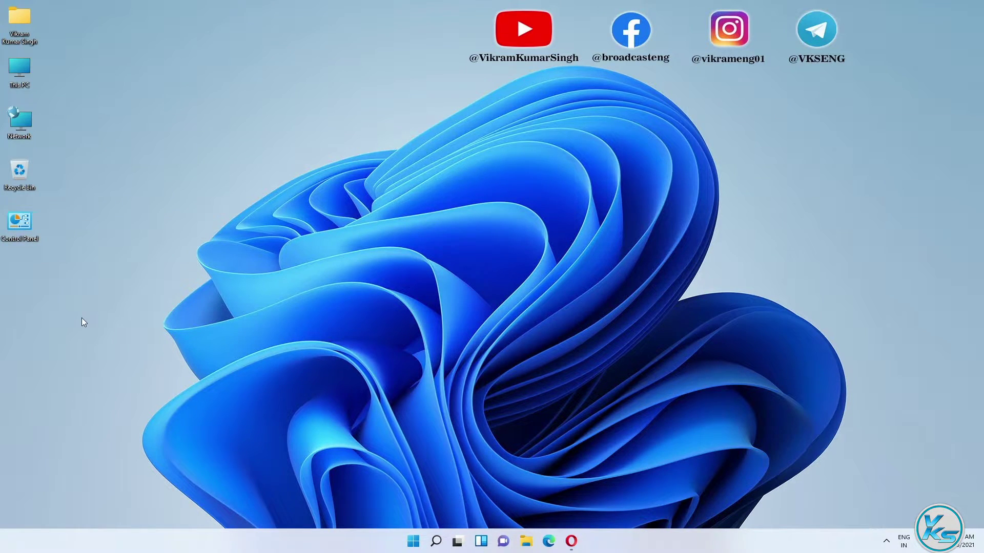
{"action": "left_click", "coordinate": [436, 541]}
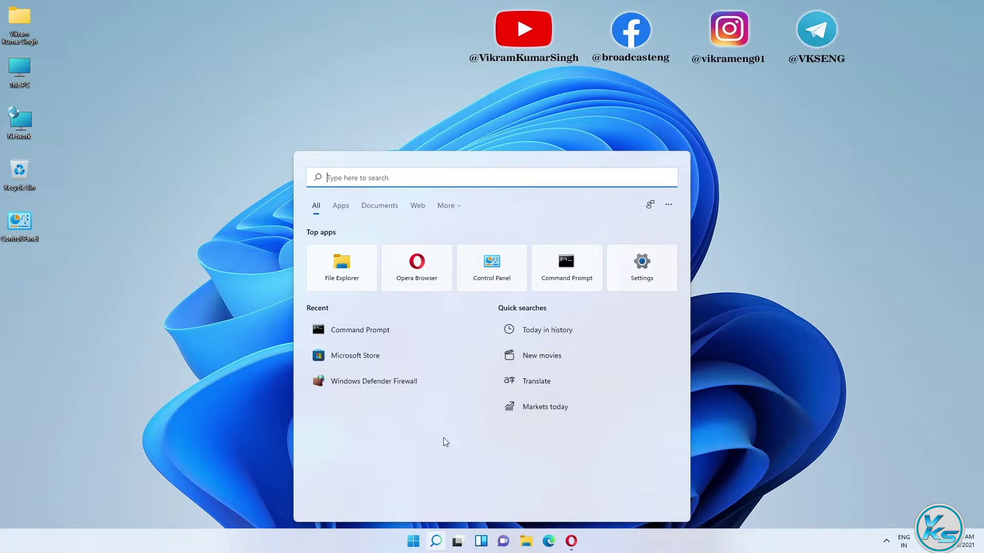
{"action": "type", "text": "control"}
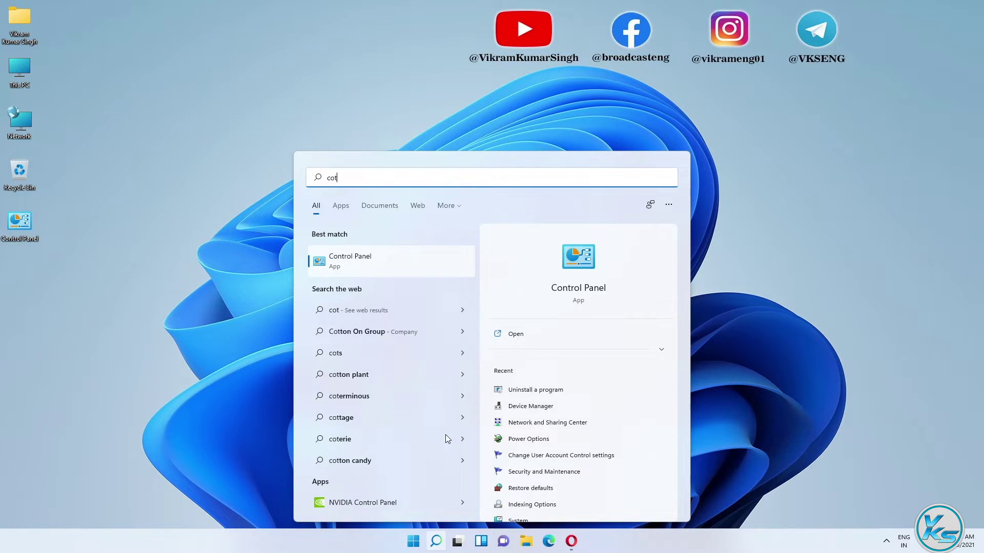
{"action": "key", "text": "Return"}
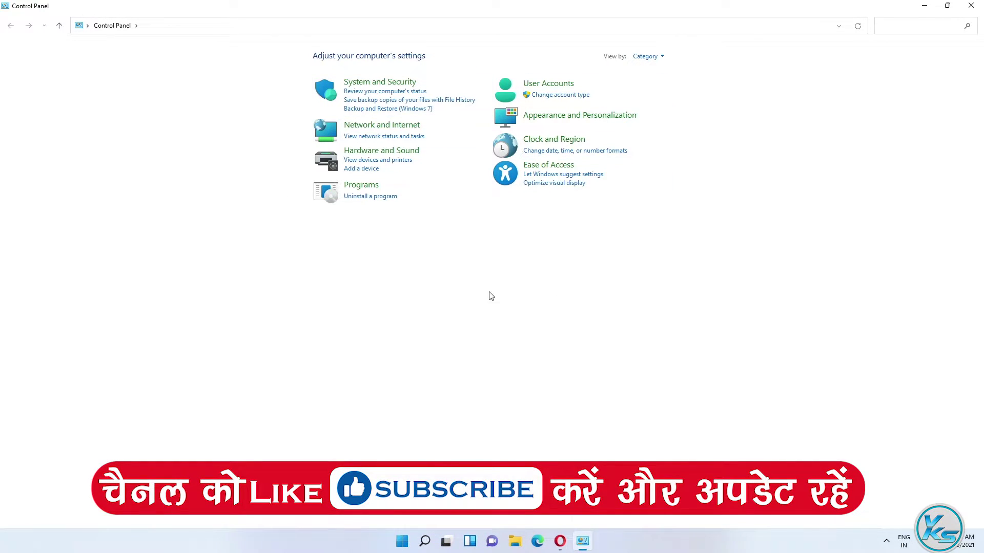
{"action": "left_click", "coordinate": [657, 57]}
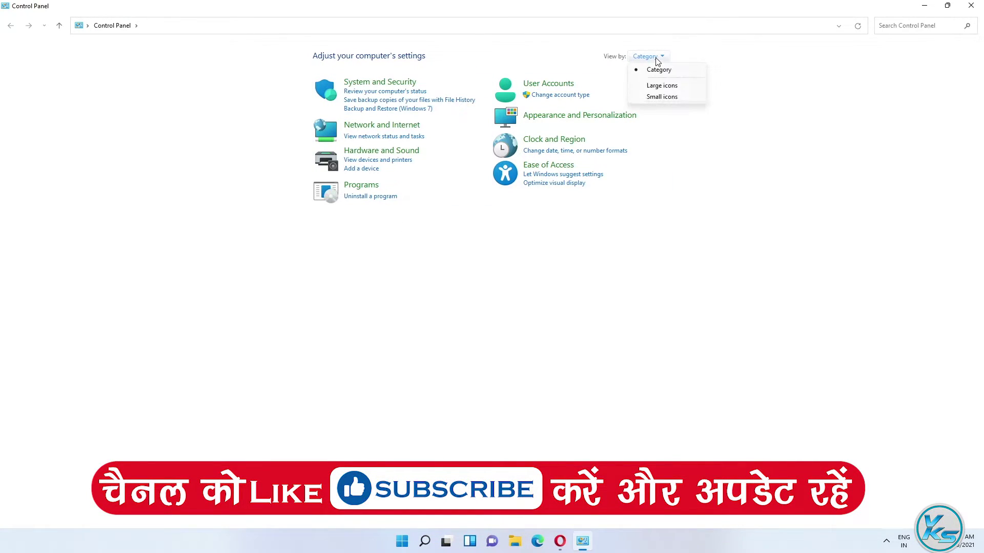
{"action": "left_click", "coordinate": [657, 70]}
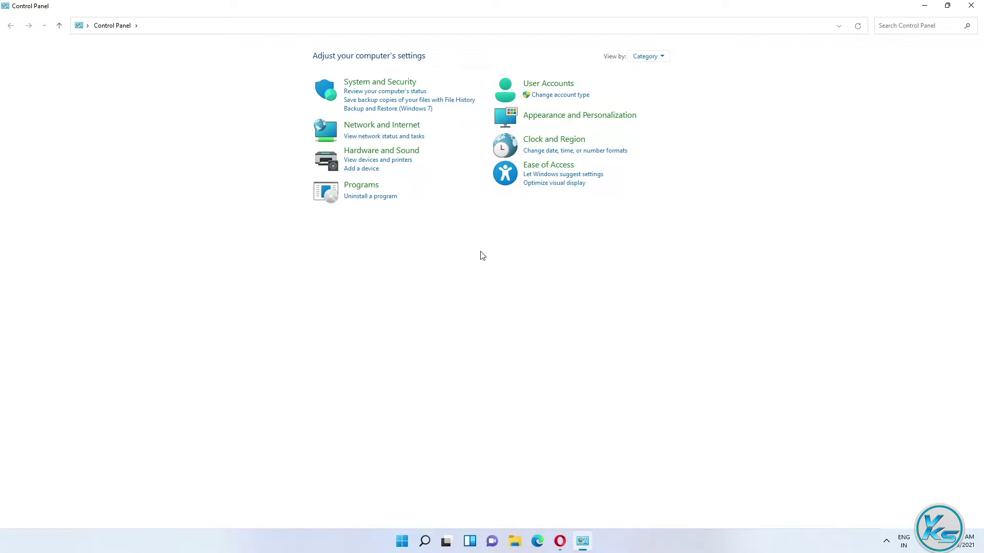
- Open the Ethernet connection's status from the Network and Sharing Center in Control Panel
{"action": "left_click", "coordinate": [363, 128]}
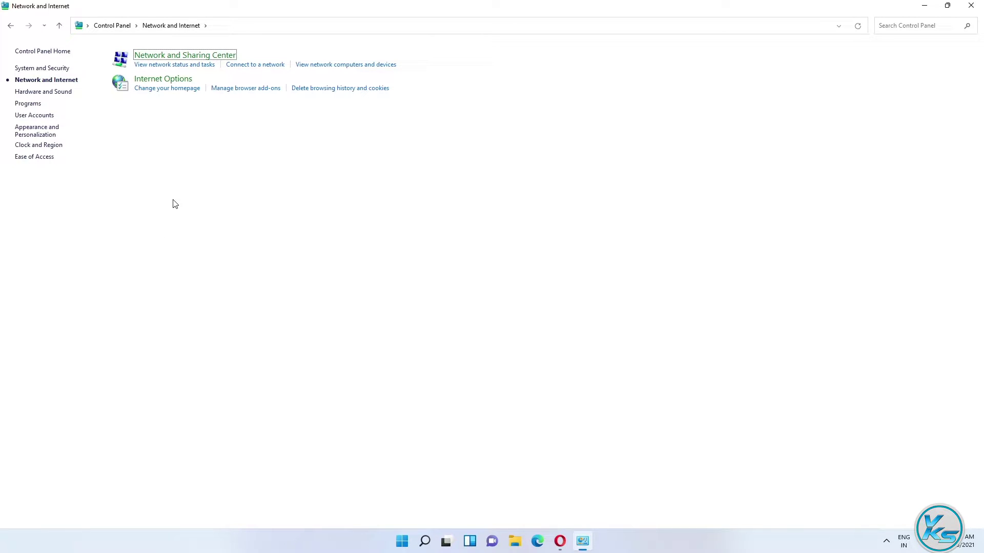
{"action": "left_click", "coordinate": [154, 56]}
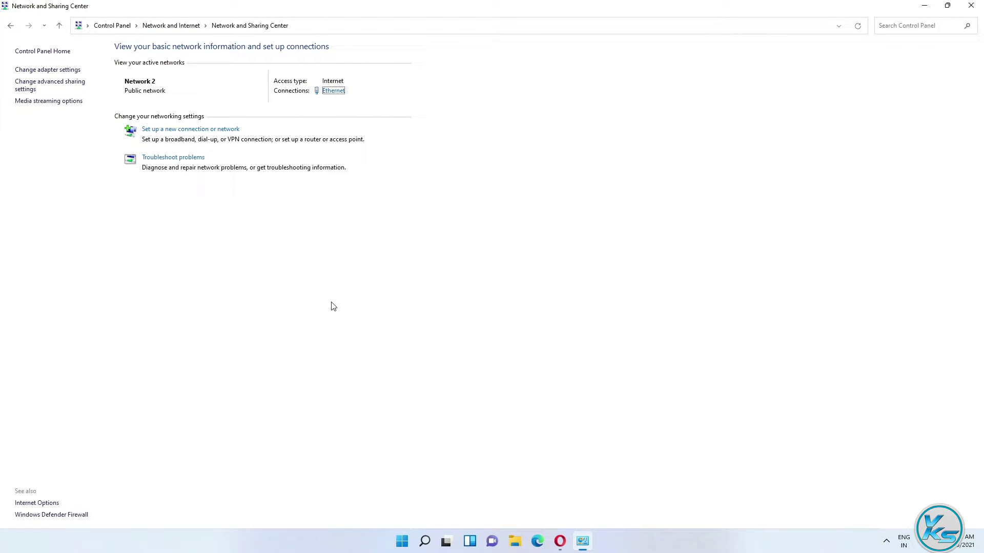
{"action": "left_click", "coordinate": [334, 92]}
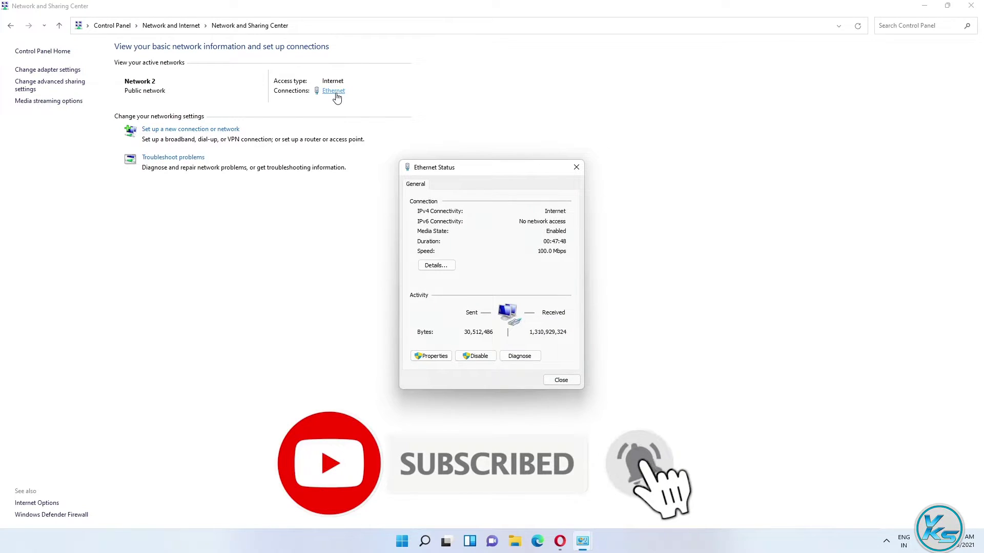
- Open the Ethernet adapter's Internet Protocol Version 4 (TCP/IPv4) properties and place the dialogs apart so none overlap
{"action": "left_click_drag", "start_coordinate": [482, 174], "coordinate": [518, 72]}
{"action": "left_click", "coordinate": [466, 253]}
{"action": "left_click_drag", "start_coordinate": [509, 75], "coordinate": [697, 60]}
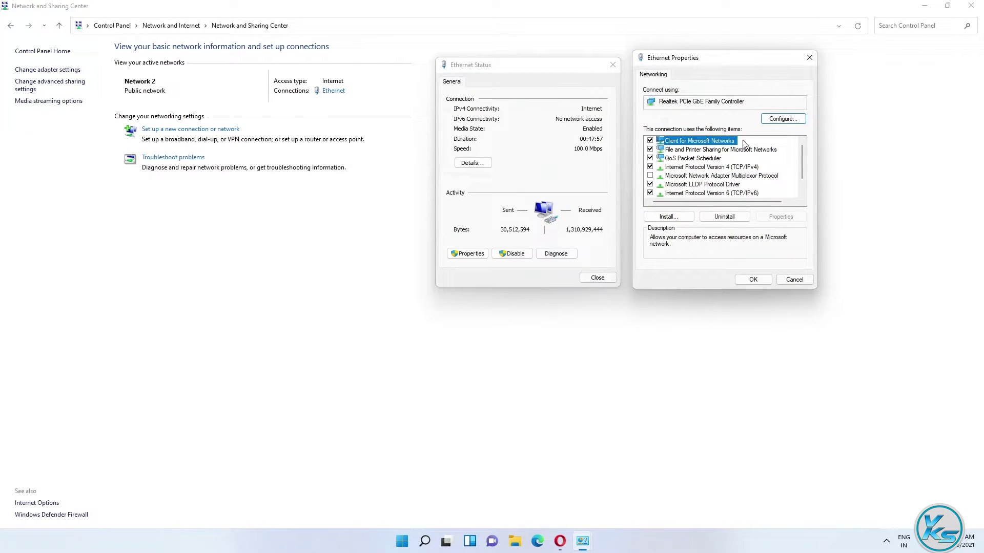
{"action": "left_click", "coordinate": [735, 167]}
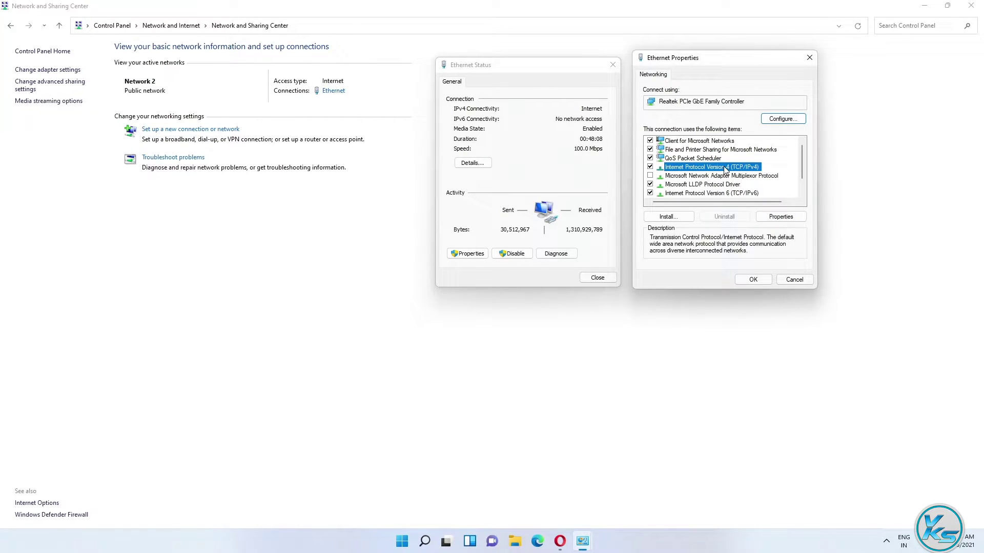
{"action": "left_click", "coordinate": [774, 216]}
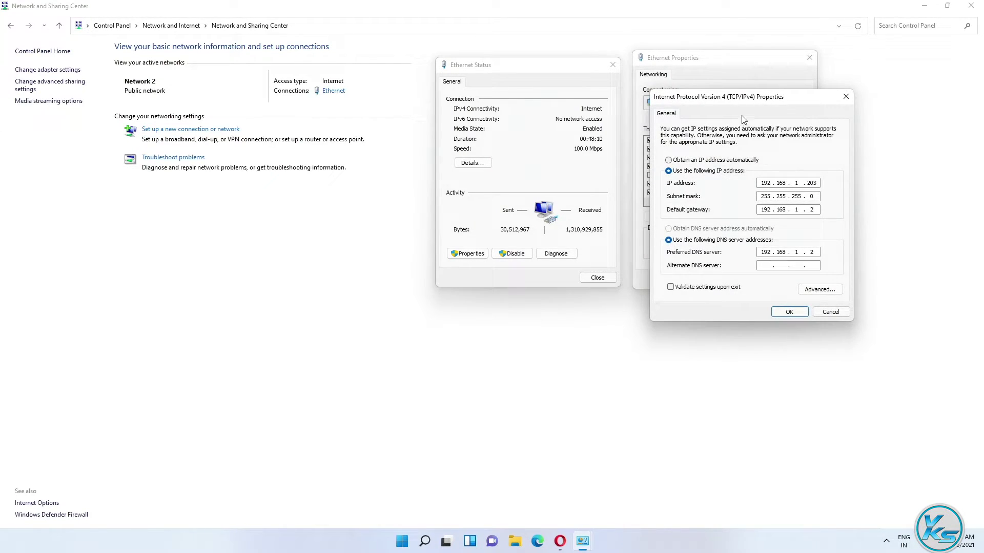
{"action": "left_click_drag", "start_coordinate": [752, 104], "coordinate": [287, 162]}
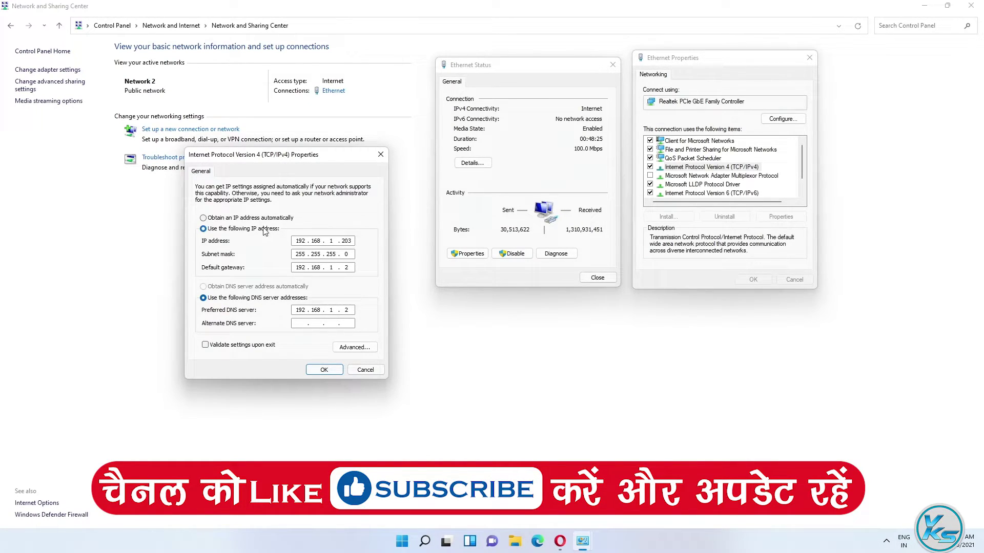
- Set IPv4 to obtain both the IP address and the DNS server address automatically, apply it and close the Ethernet dialogs
{"action": "left_click", "coordinate": [251, 219]}
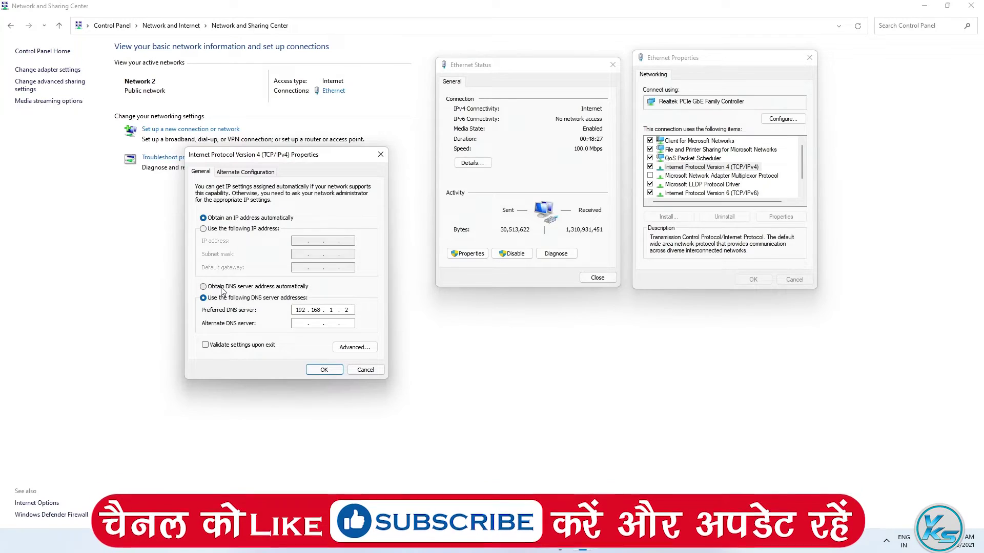
{"action": "left_click", "coordinate": [284, 286]}
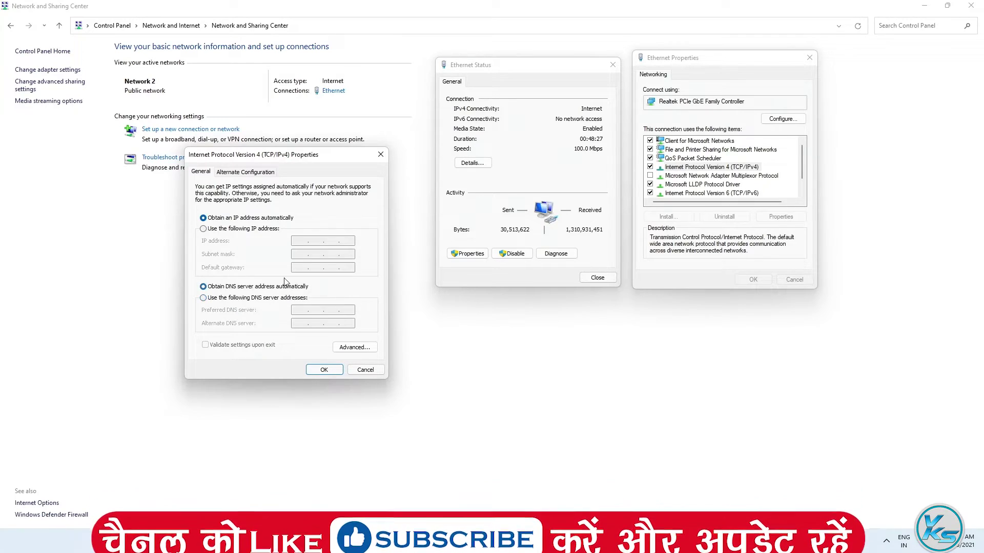
{"action": "left_click", "coordinate": [329, 372]}
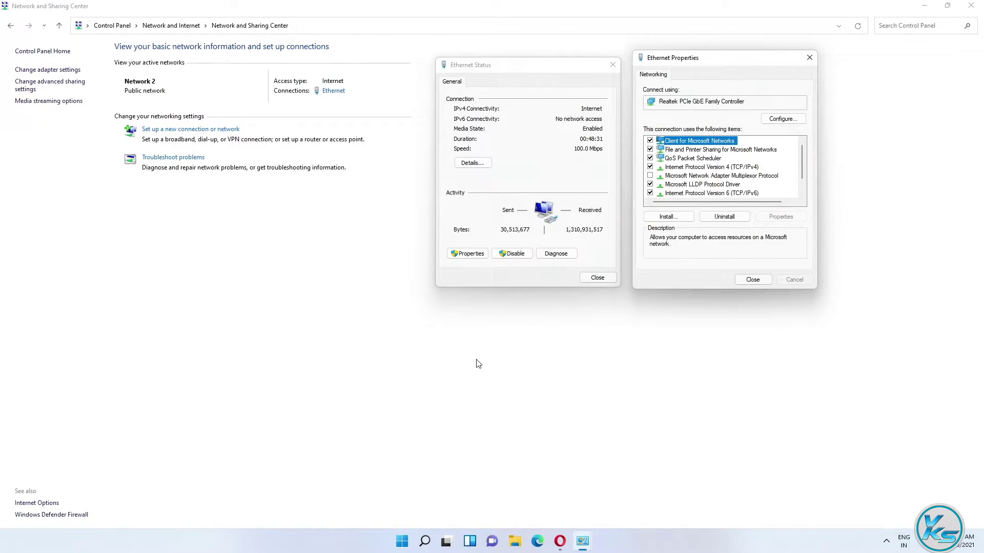
{"action": "left_click", "coordinate": [743, 279]}
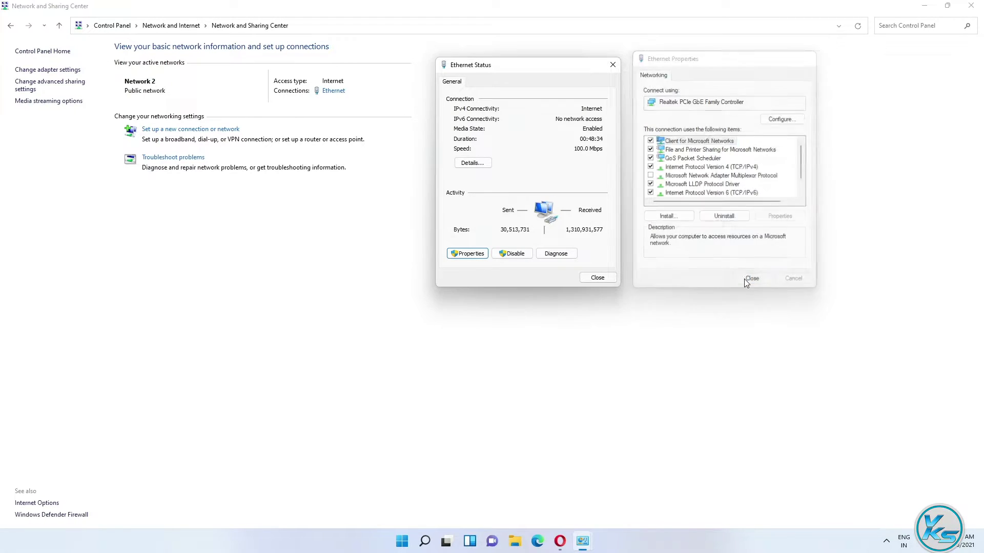
{"action": "left_click", "coordinate": [602, 279]}
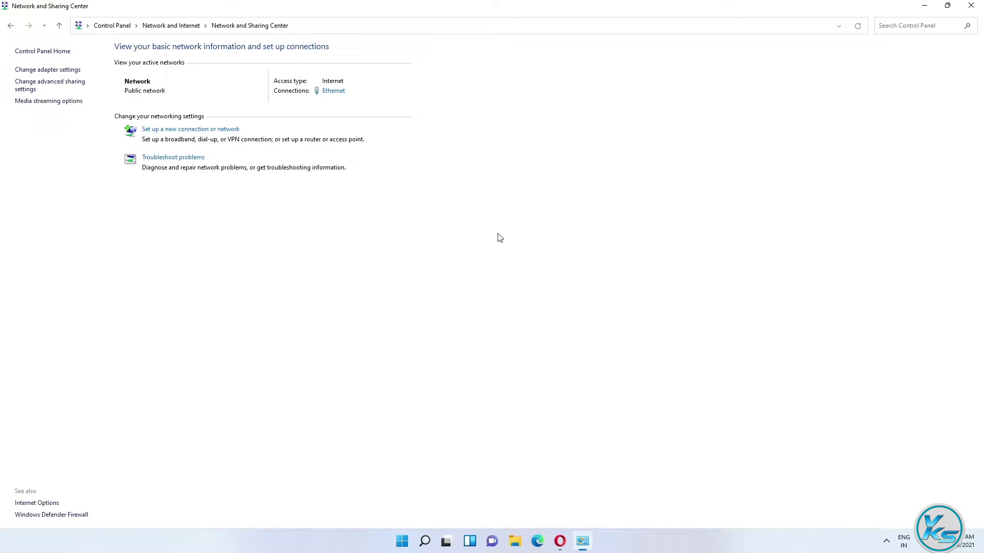
- Review network discovery and file and printer sharing for the Private and Guest or Public profiles in the advanced sharing settings, then close Control Panel
{"action": "left_click", "coordinate": [53, 85]}
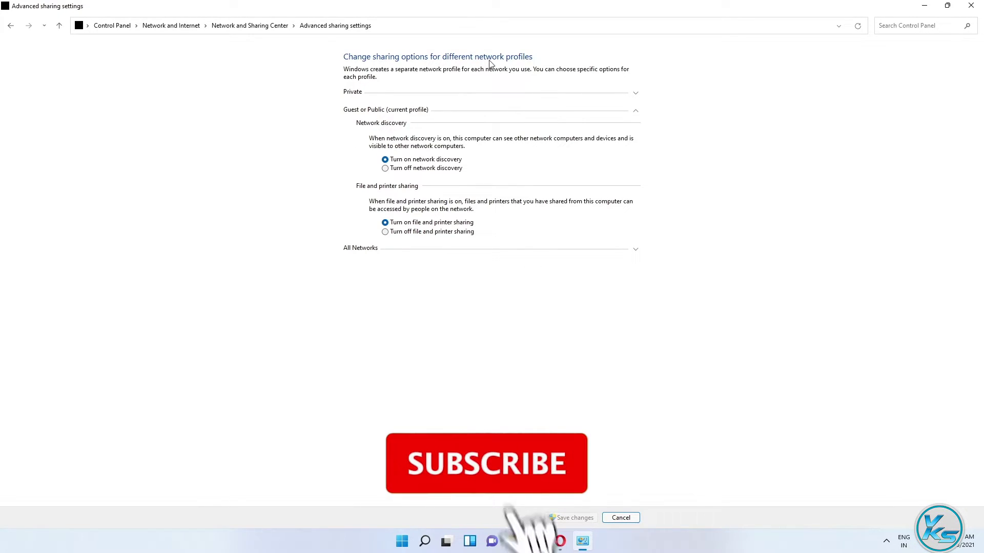
{"action": "left_click", "coordinate": [633, 94]}
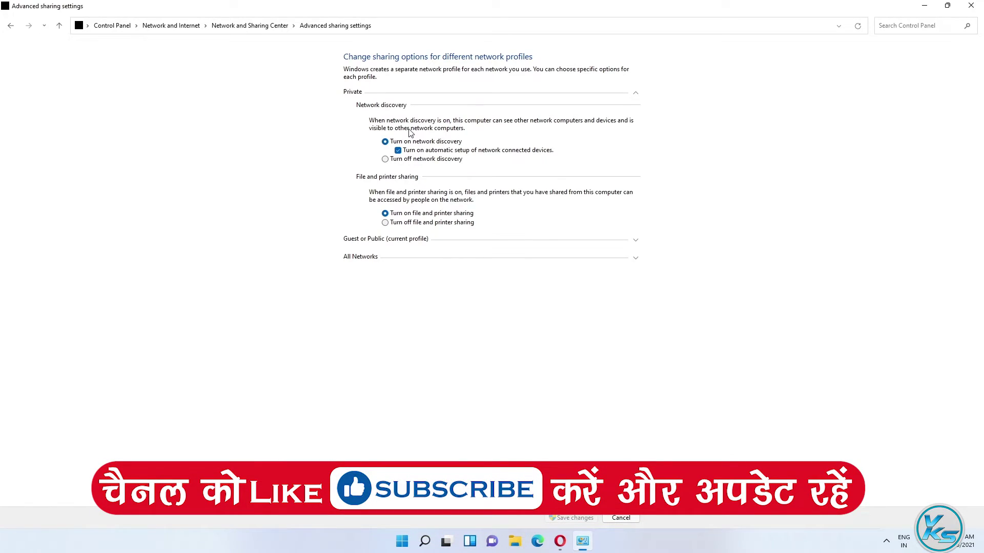
{"action": "left_click", "coordinate": [635, 241]}
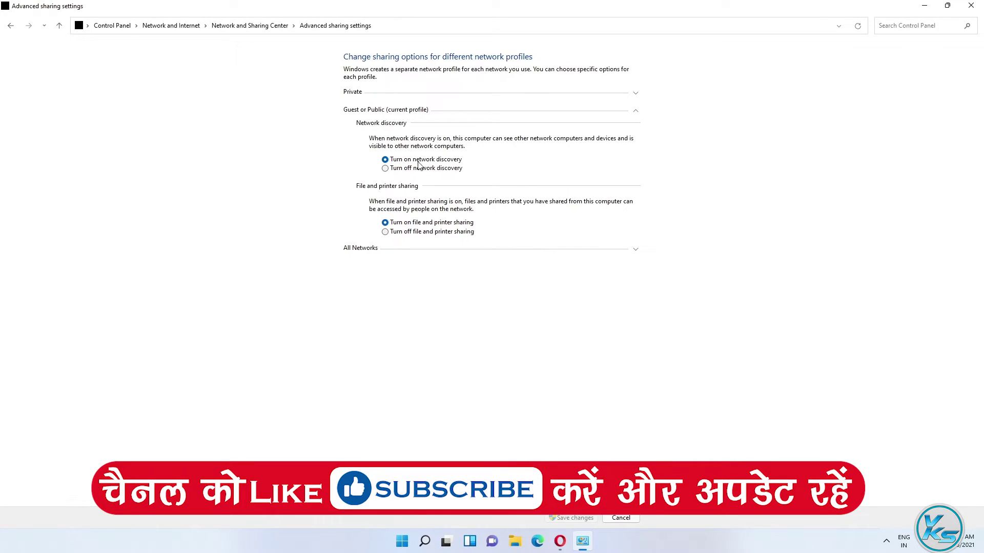
{"action": "left_click", "coordinate": [636, 95]}
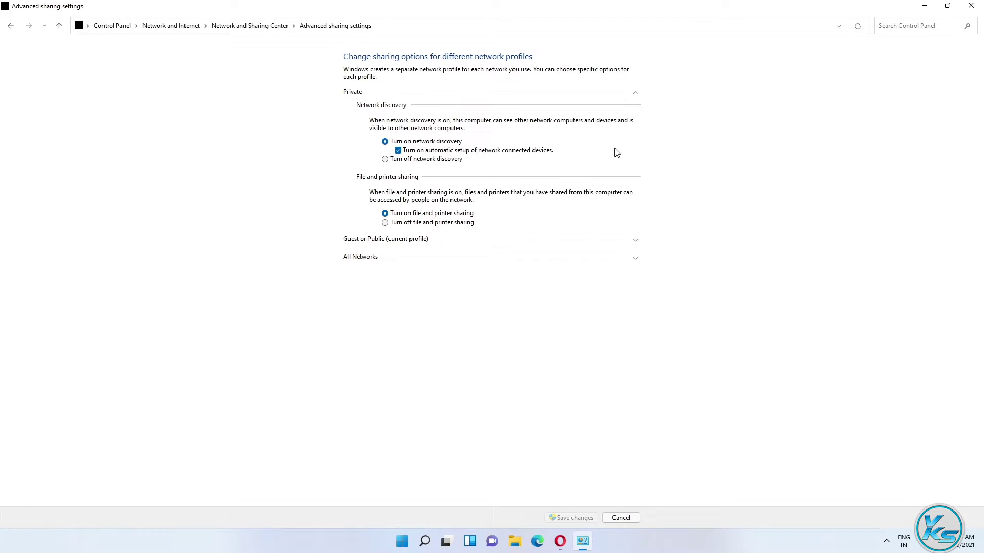
{"action": "left_click", "coordinate": [972, 6]}
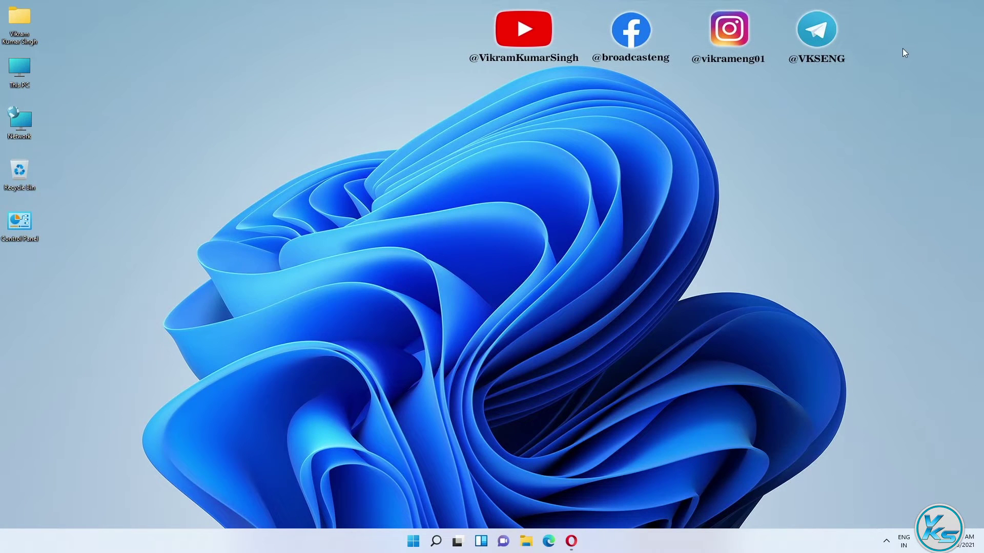
- Search Windows for "windows fe" and open Turn Windows features on or off
{"action": "left_click", "coordinate": [436, 541]}
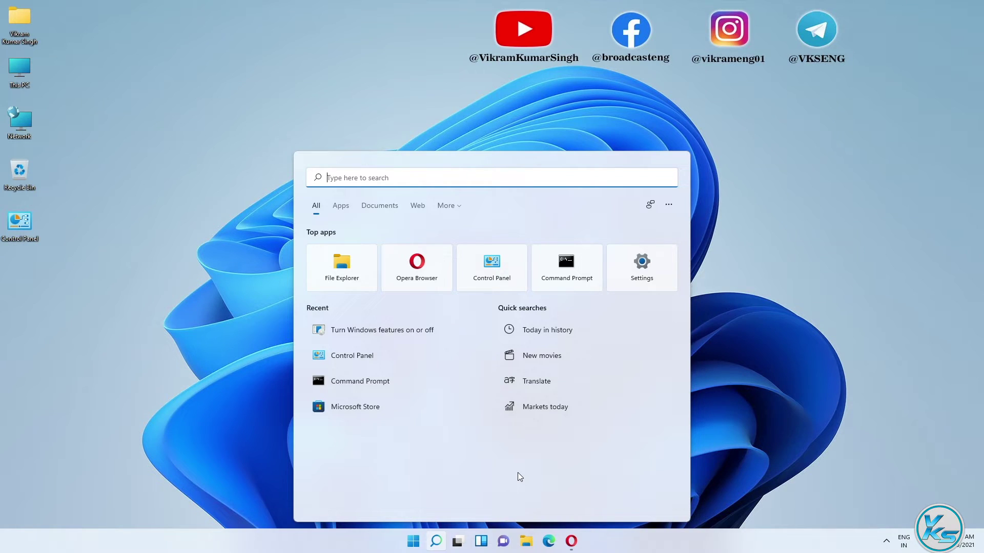
{"action": "type", "text": "windows fe"}
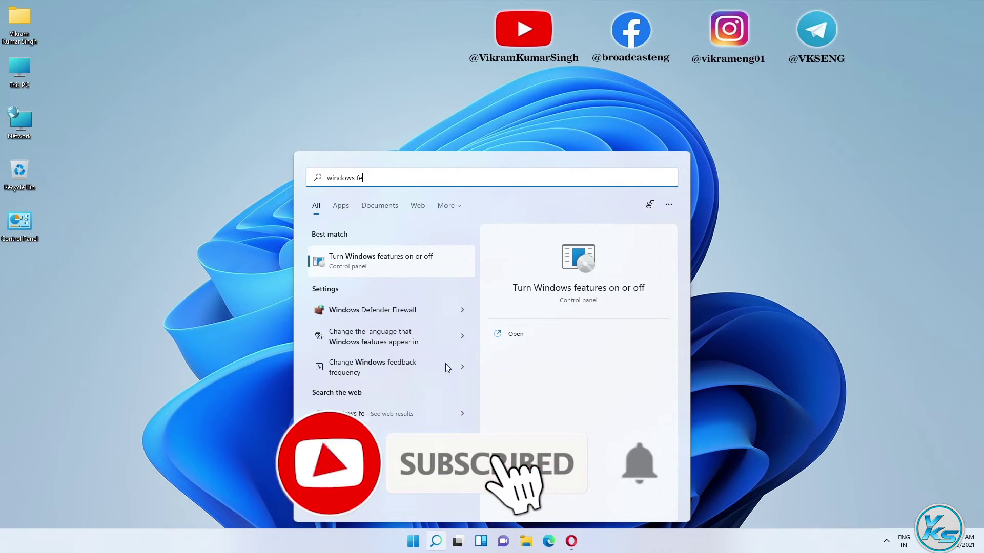
{"action": "left_click", "coordinate": [365, 259]}
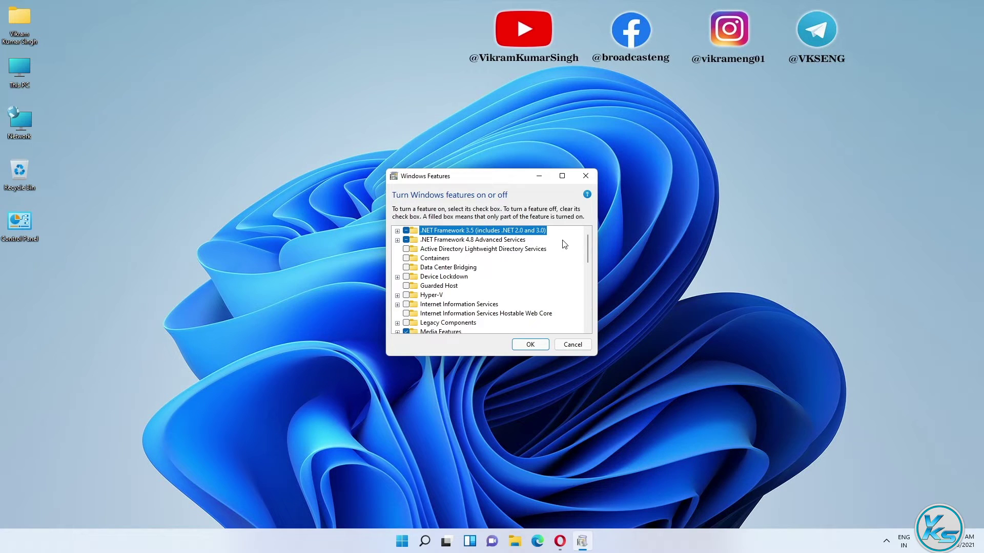
- Enable SMB 1.0/CIFS Automatic Removal and SMB 1.0/CIFS Server under SMB 1.0/CIFS File Sharing Support, apply the changes and close the dialog
{"action": "scroll", "coordinate": [551, 246], "scroll_direction": "down", "scroll_amount": 5}
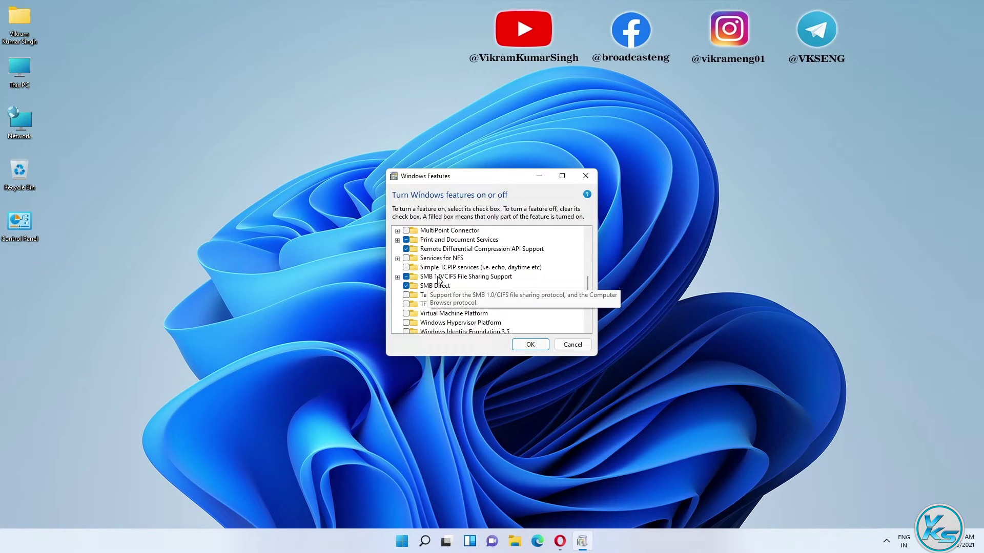
{"action": "left_click", "coordinate": [397, 277]}
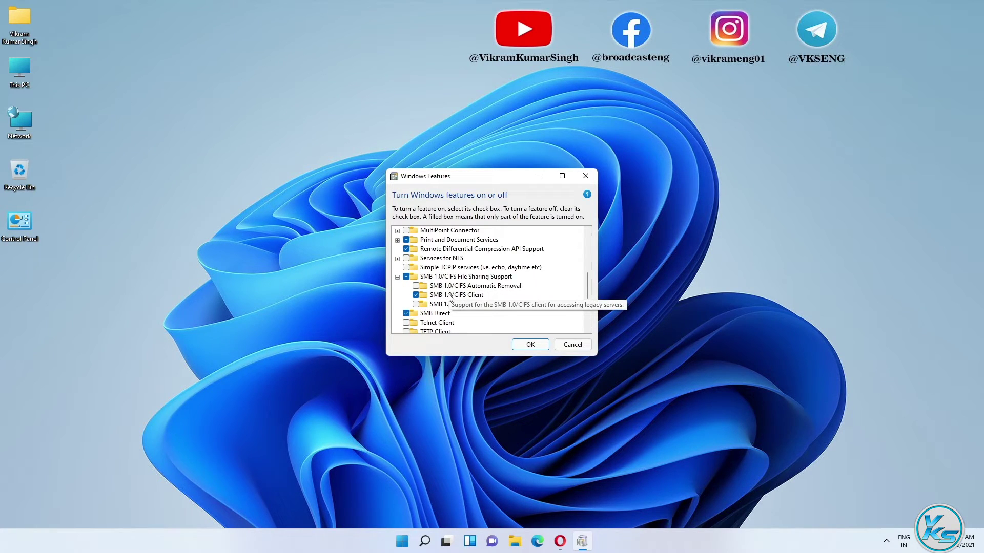
{"action": "left_click", "coordinate": [415, 286]}
{"action": "left_click", "coordinate": [415, 304]}
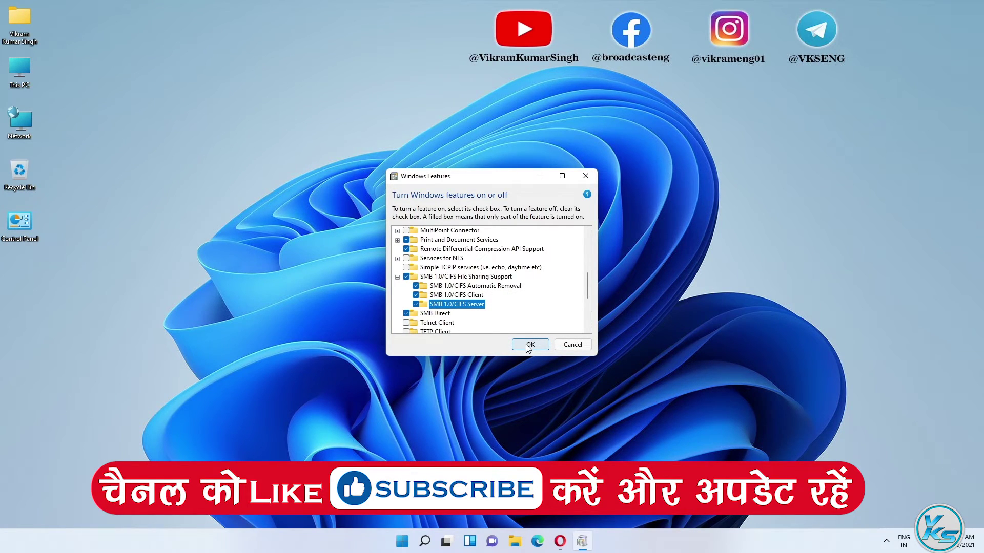
{"action": "left_click", "coordinate": [529, 345]}
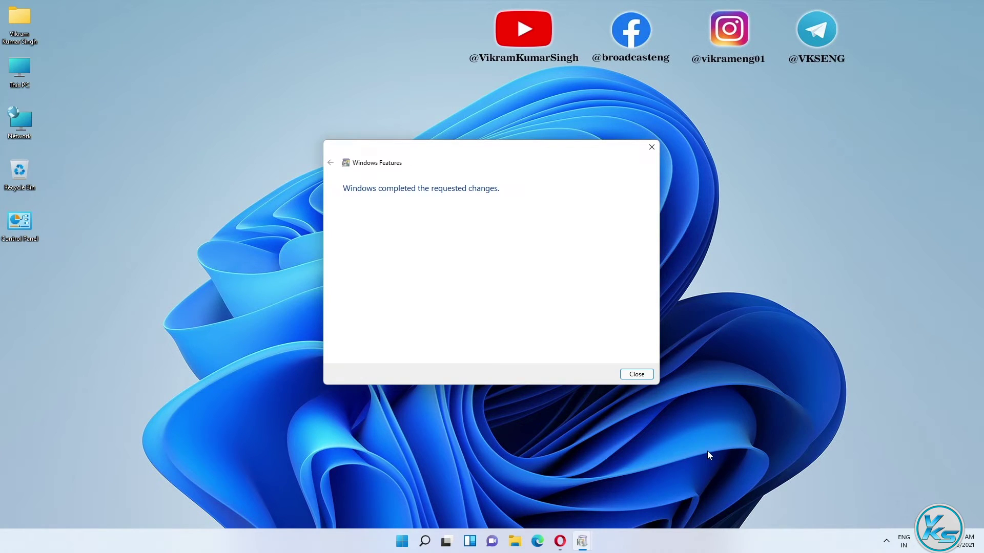
{"action": "left_click", "coordinate": [636, 374]}
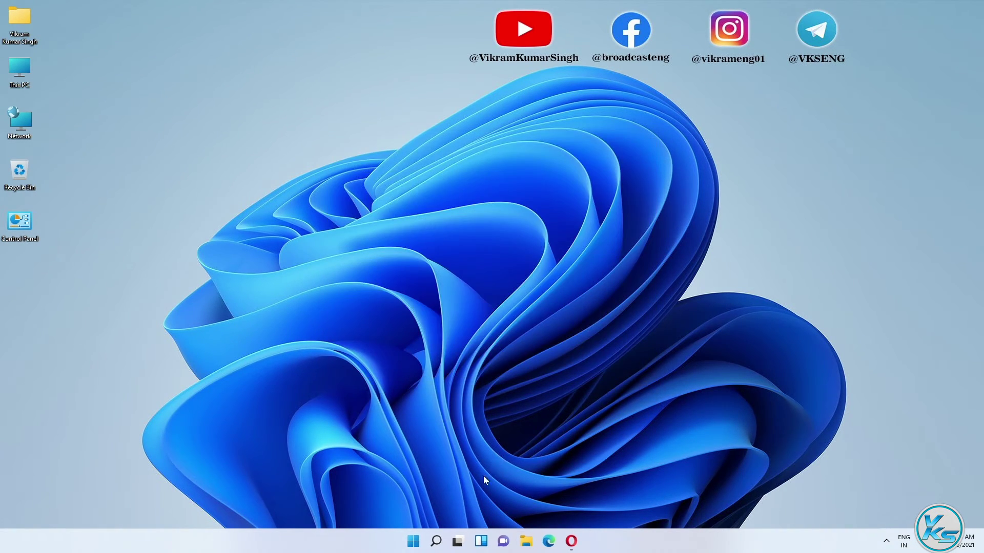
- Restart the computer
{"action": "left_click", "coordinate": [404, 540]}
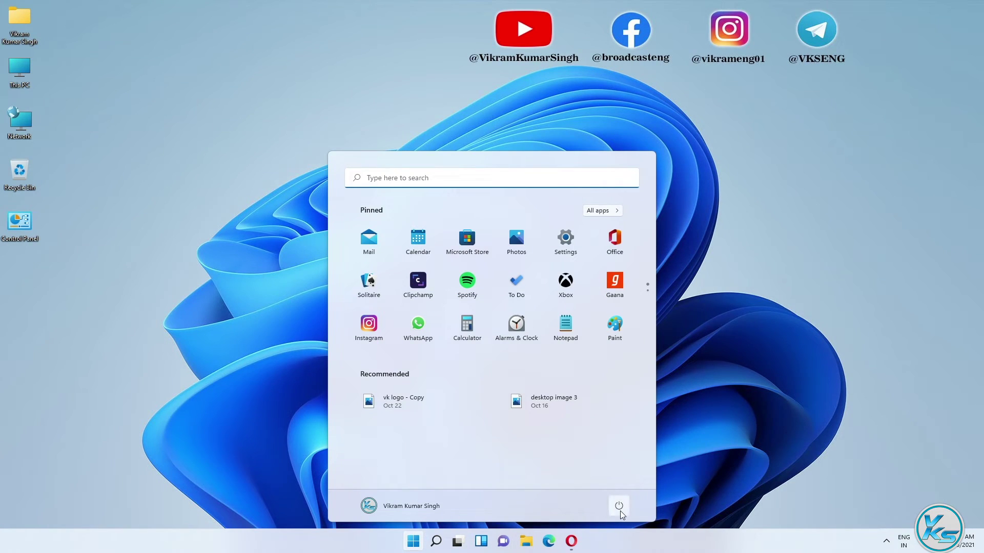
{"action": "left_click", "coordinate": [619, 507]}
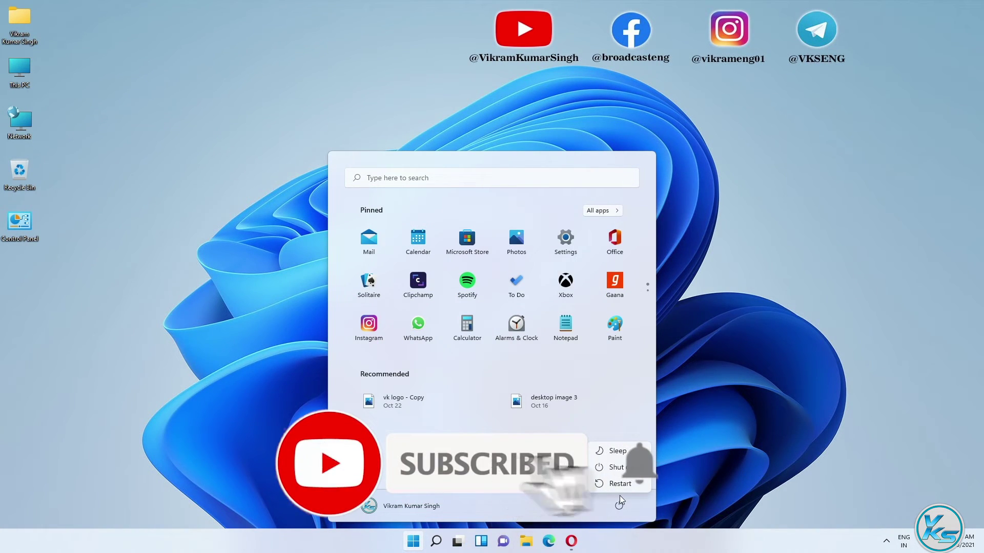
{"action": "left_click", "coordinate": [620, 486]}
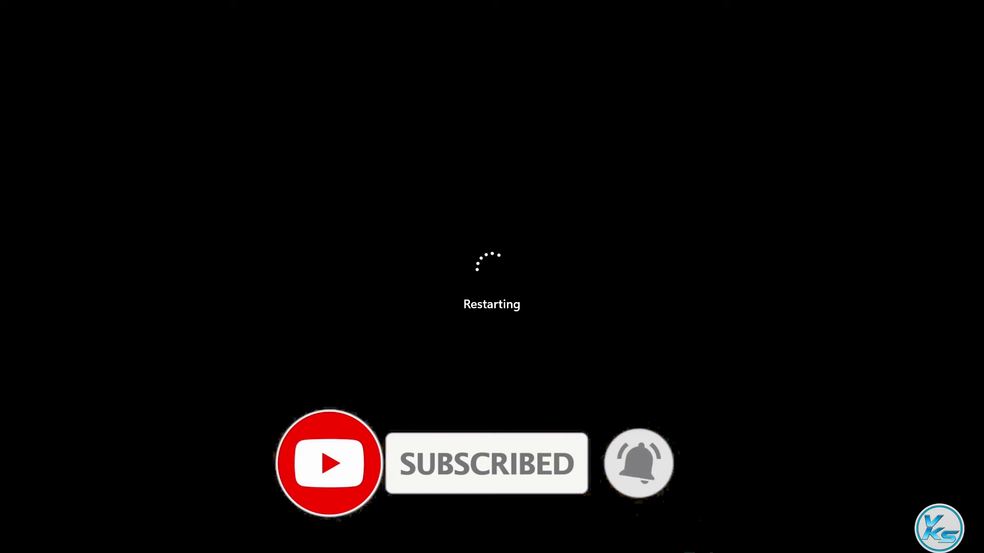